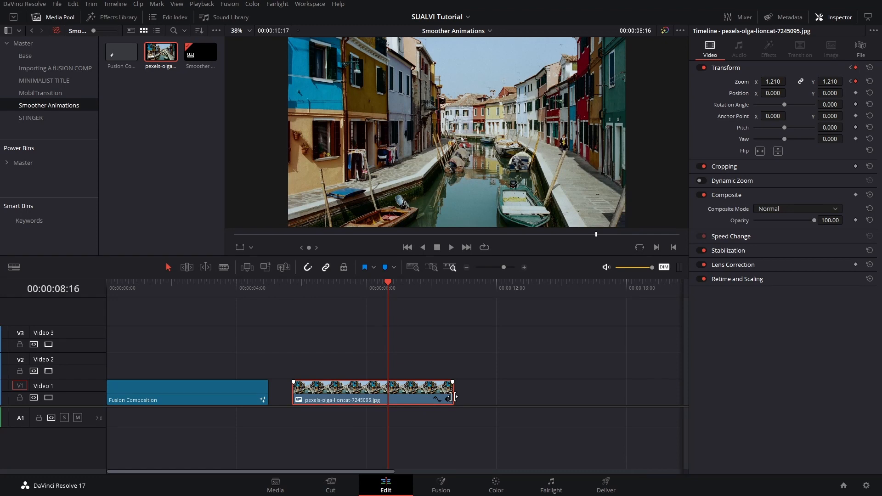
# - Expand the keyframe track of the canal photo clip and try to set its second Transform keyframe to Ease In
pyautogui.click(448, 399)
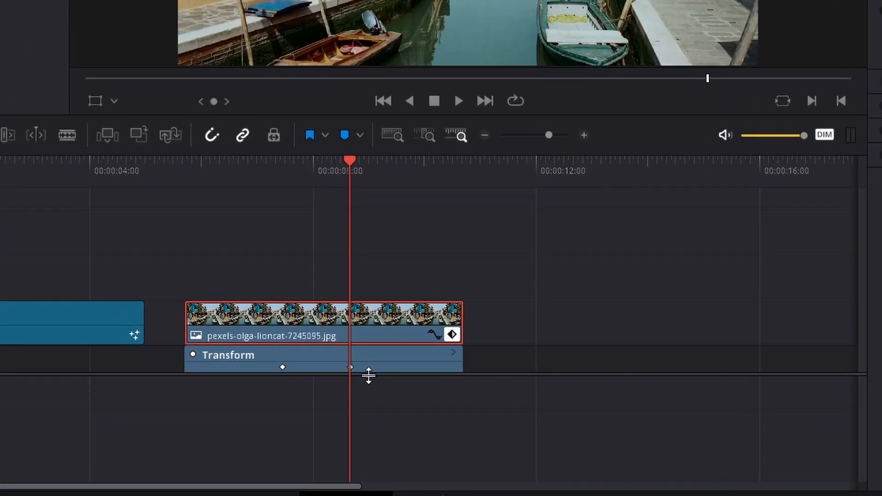
pyautogui.rightClick(348, 366)
pyautogui.click(308, 364)
pyautogui.click(352, 368)
pyautogui.rightClick(352, 368)
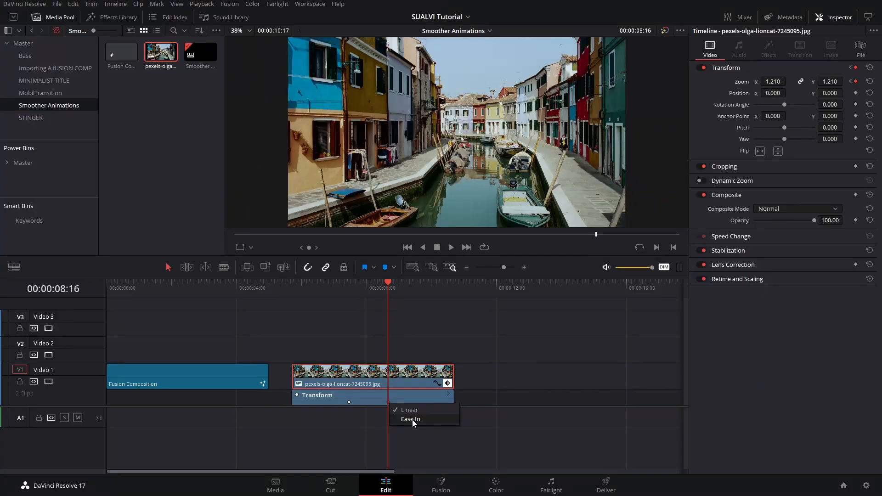
pyautogui.click(412, 419)
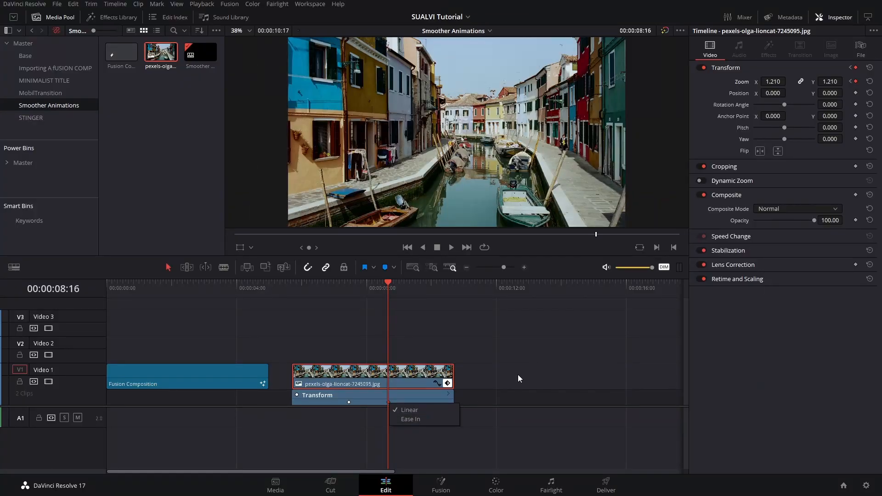
# - Show the photo clip's Zoom X curve and ease the animation into its second keyframe
pyautogui.click(436, 382)
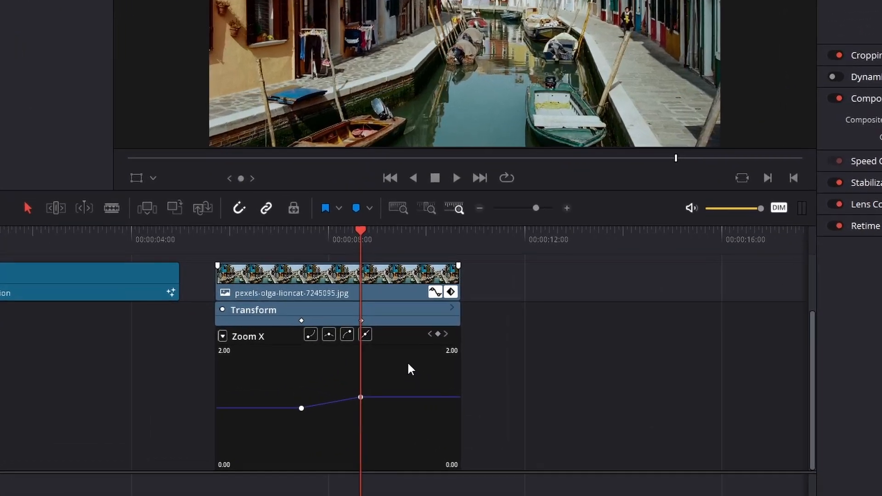
pyautogui.moveTo(419, 367); pyautogui.dragTo(349, 413)
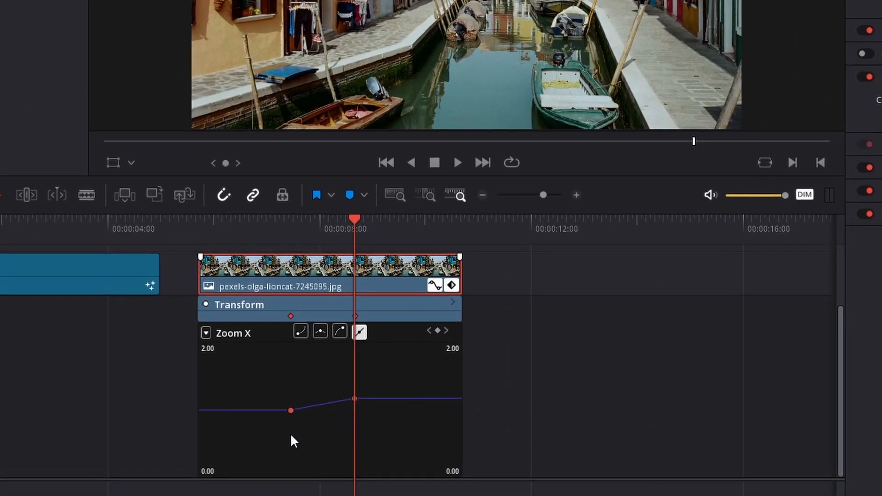
pyautogui.click(291, 435)
pyautogui.moveTo(401, 390); pyautogui.dragTo(276, 443)
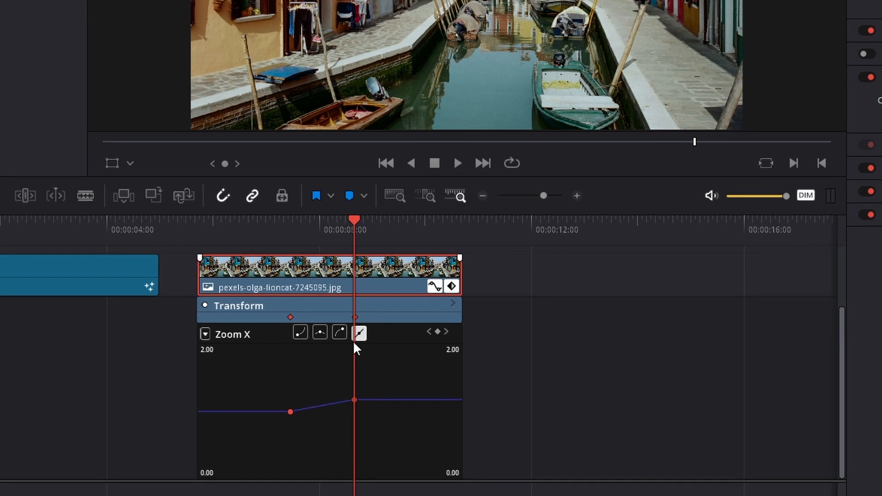
pyautogui.click(340, 335)
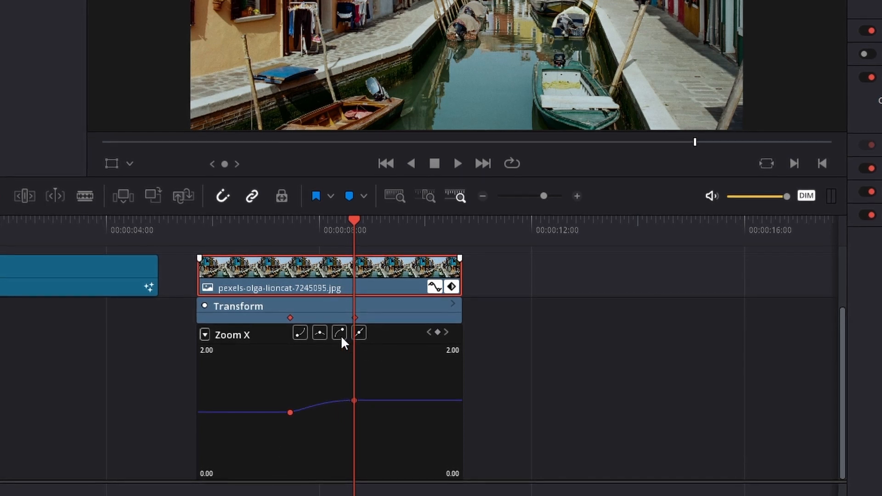
pyautogui.click(366, 379)
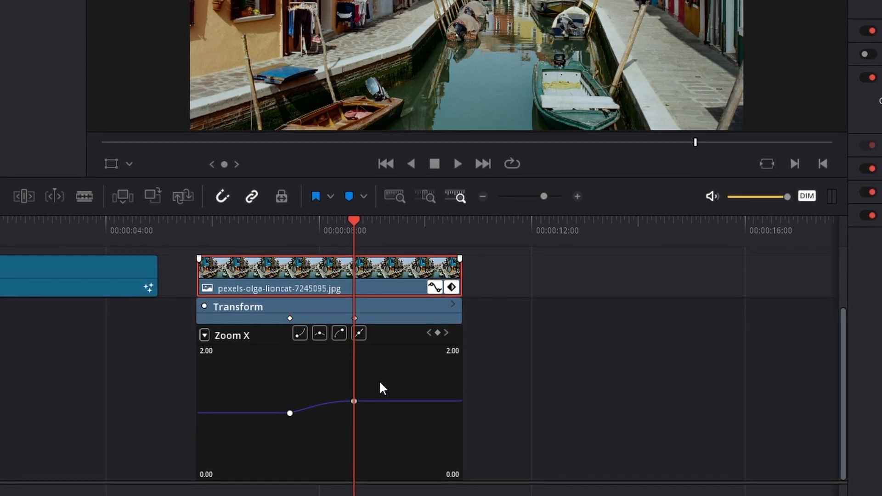
# - Set the first Zoom X keyframe to Ease Out and lengthen its curve handle to steepen the middle of the curve
pyautogui.moveTo(392, 376); pyautogui.dragTo(331, 443)
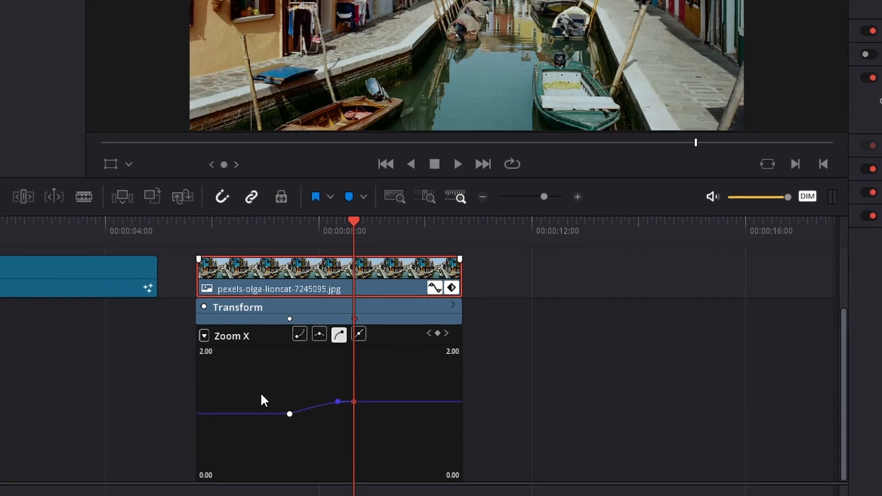
pyautogui.moveTo(261, 395); pyautogui.dragTo(296, 426)
pyautogui.rightClick(288, 415)
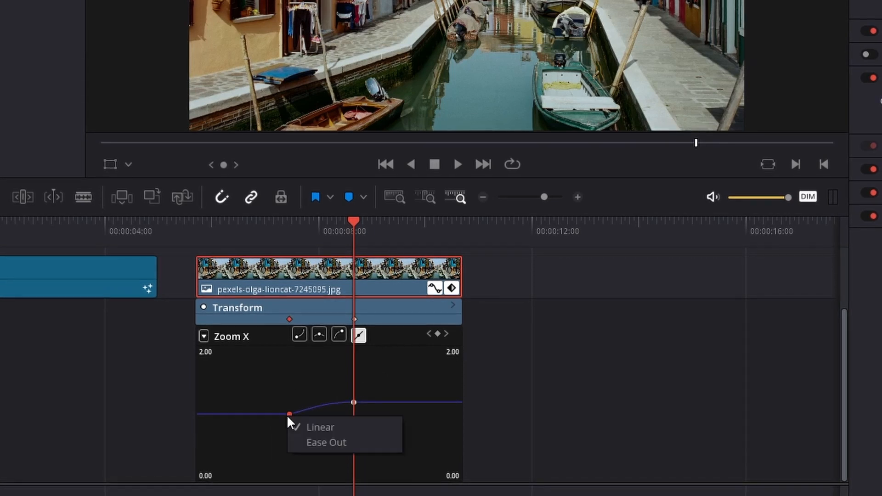
pyautogui.click(318, 444)
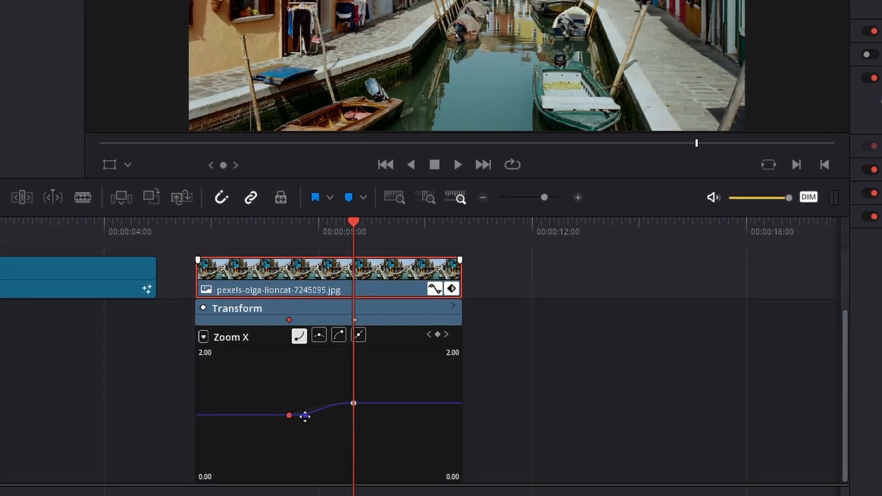
pyautogui.moveTo(305, 416); pyautogui.dragTo(319, 417)
pyautogui.click(339, 405)
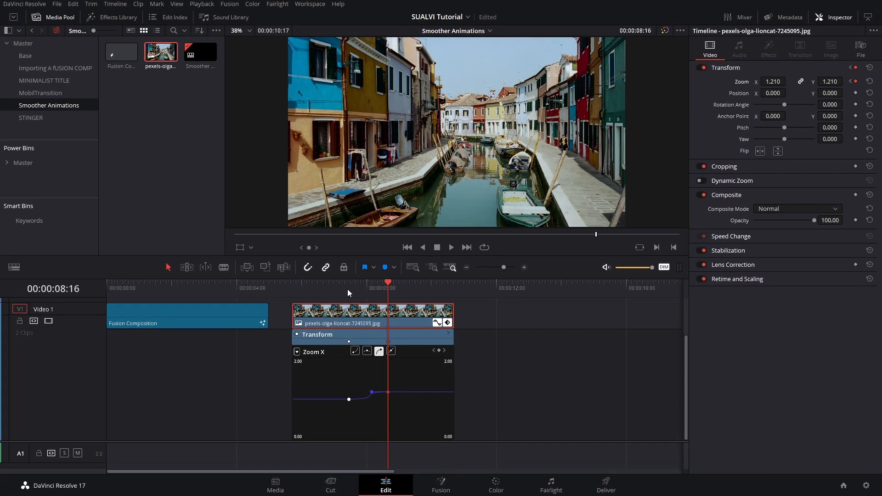
# - Play the photo clip's zoom from just before the first keyframe to review the eased motion
pyautogui.click(347, 289)
pyautogui.press('space')
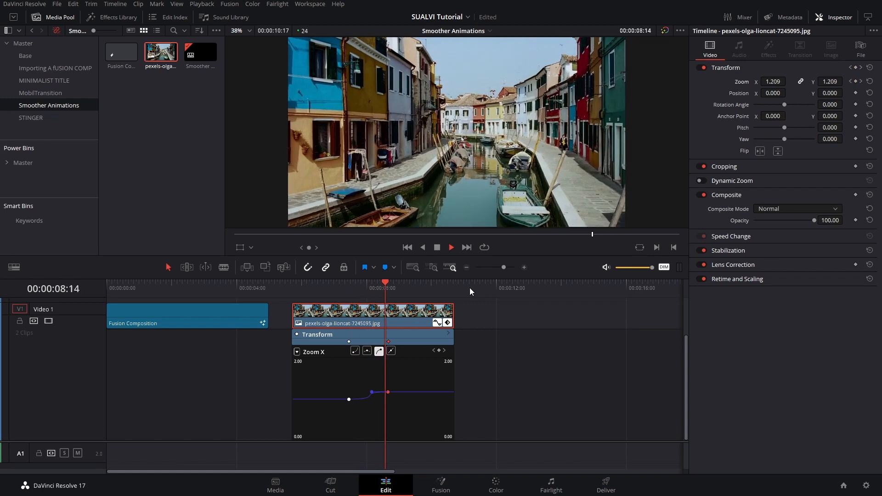
pyautogui.press('space')
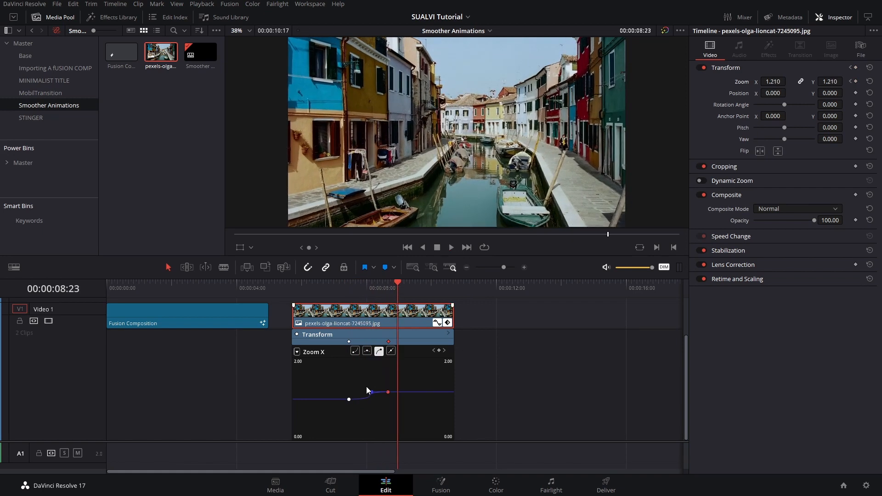
pyautogui.click(340, 286)
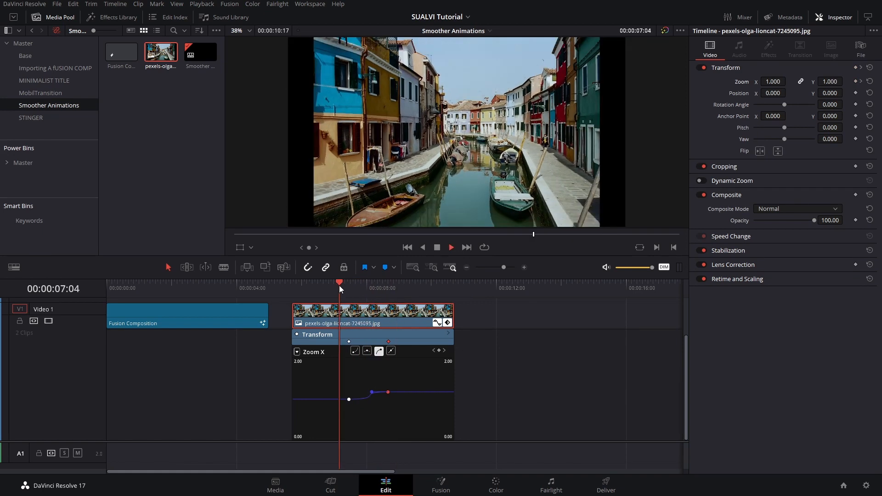
pyautogui.press('space')
pyautogui.press('space')
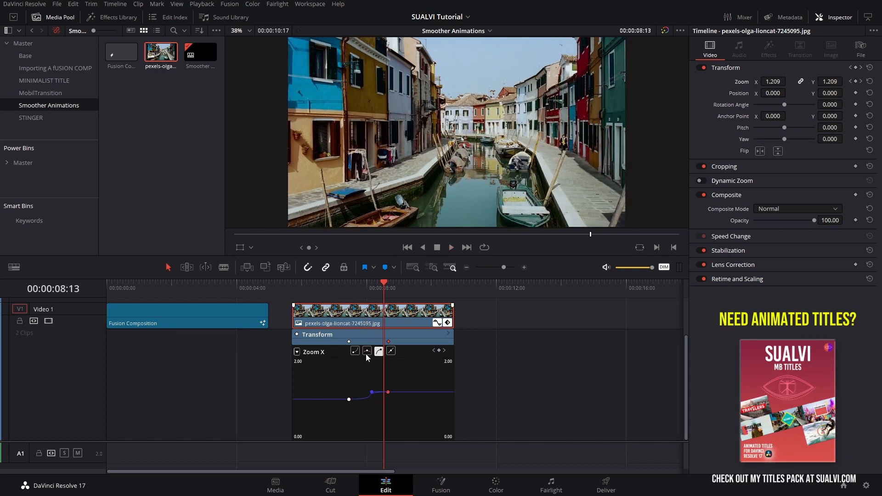
# - Switch both Zoom X keyframes to linear and play the zoom to compare it with the eased version
pyautogui.moveTo(416, 374); pyautogui.dragTo(338, 414)
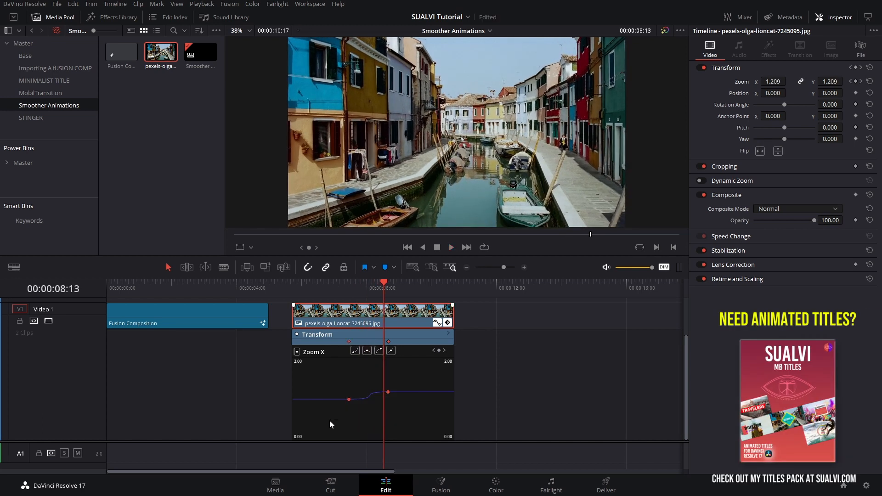
pyautogui.click(391, 351)
pyautogui.click(346, 291)
pyautogui.press('space')
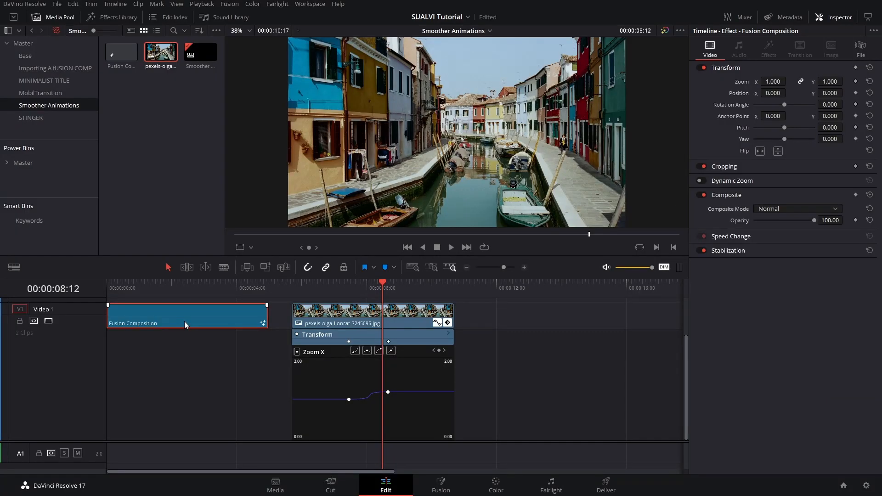
# - Open the Fusion Composition clip from the timeline on the Fusion page
pyautogui.rightClick(184, 321)
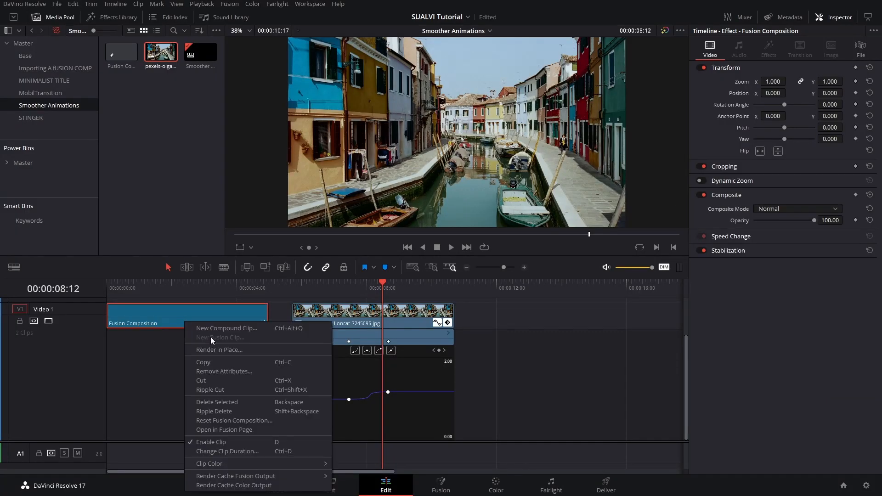
pyautogui.click(229, 431)
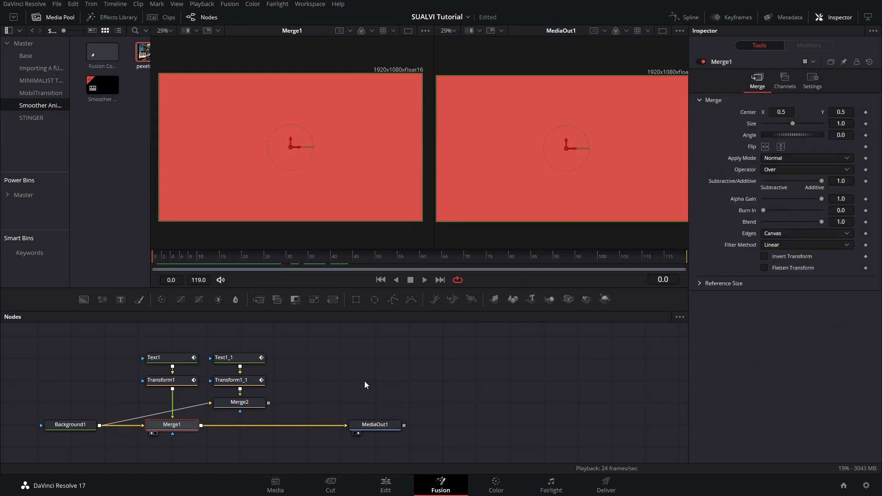
pyautogui.moveTo(389, 385); pyautogui.dragTo(434, 393)
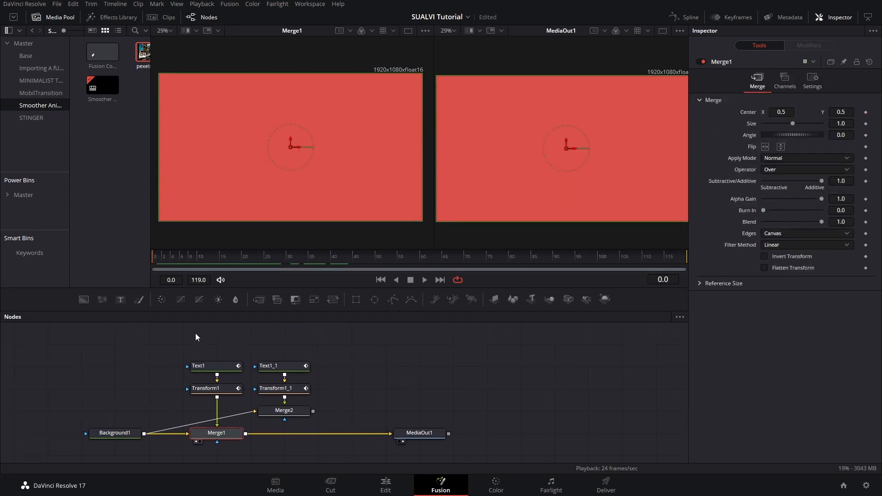
# - Play the SUALVI title animation of Merge1 in a single viewer
pyautogui.moveTo(196, 334); pyautogui.dragTo(227, 394)
pyautogui.moveTo(200, 258); pyautogui.dragTo(172, 258)
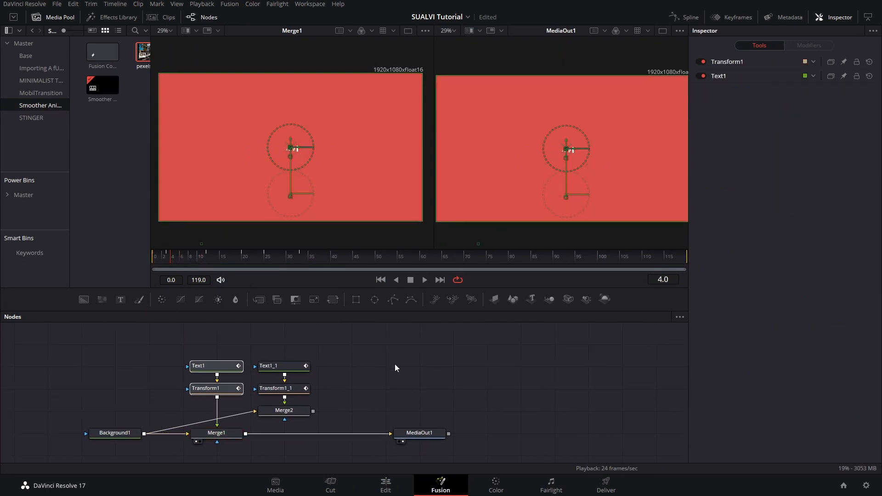
pyautogui.click(205, 365)
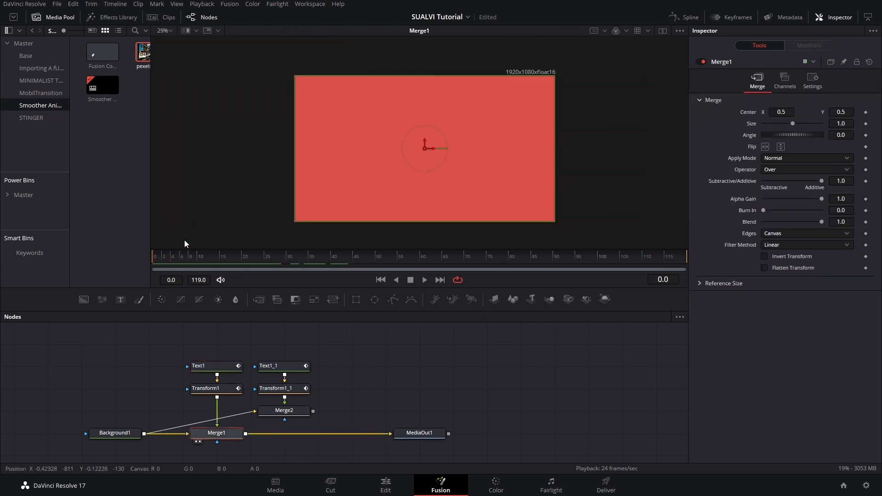
pyautogui.press('space')
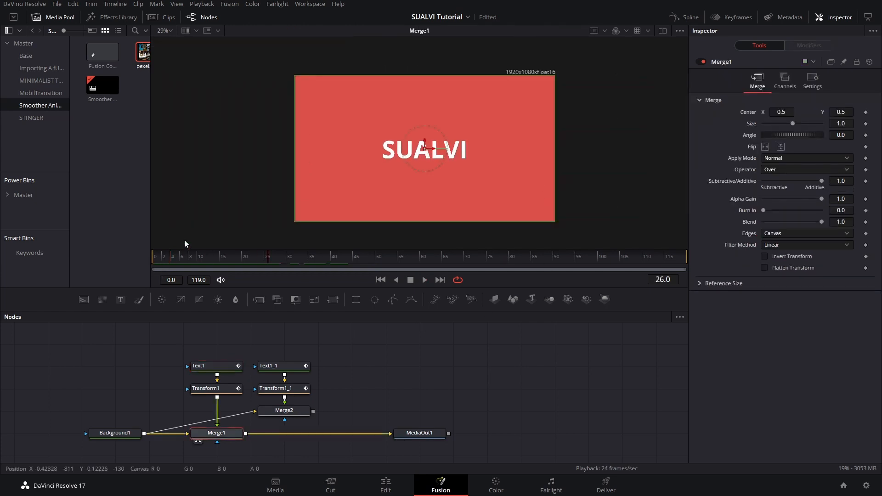
# - Examine the text settings and modifiers of Text1 and the animated controls of Transform1
pyautogui.click(227, 363)
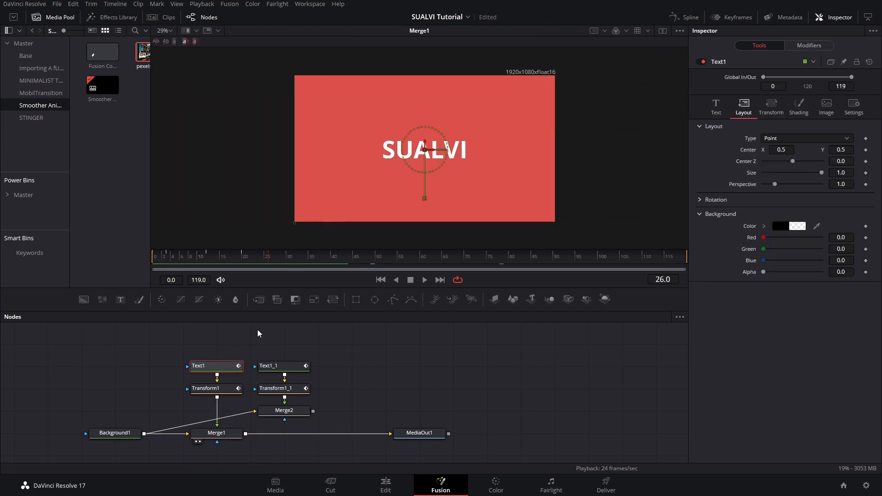
pyautogui.click(715, 107)
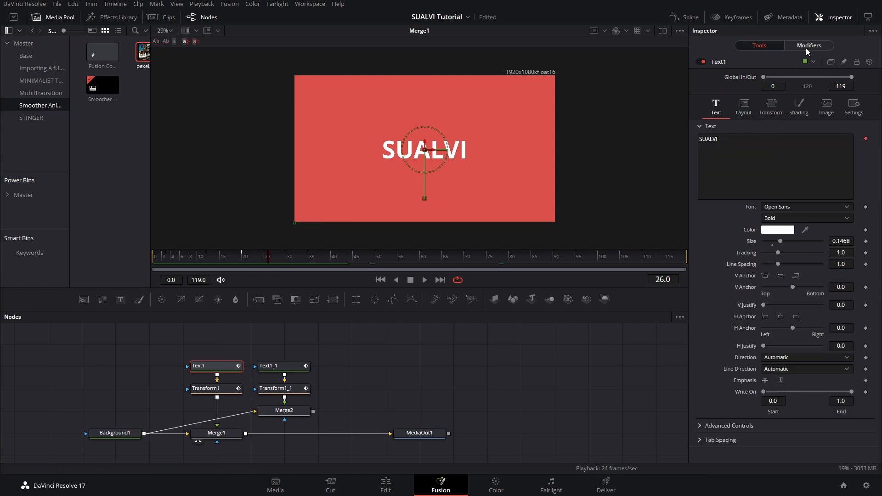
pyautogui.click(784, 46)
pyautogui.click(751, 45)
pyautogui.press('Left')
pyautogui.click(219, 393)
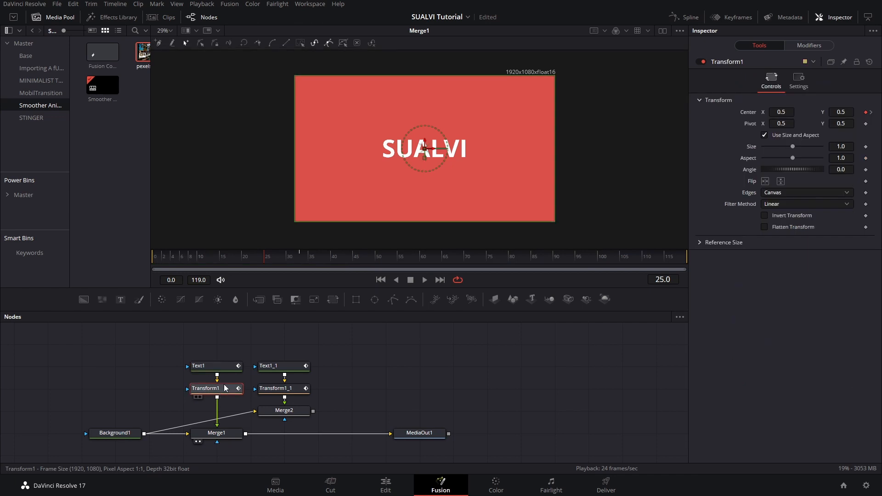
# - Select the Text1 and Transform1 nodes together and move the playhead to frame 19
pyautogui.moveTo(243, 406); pyautogui.dragTo(189, 336)
pyautogui.click(232, 387)
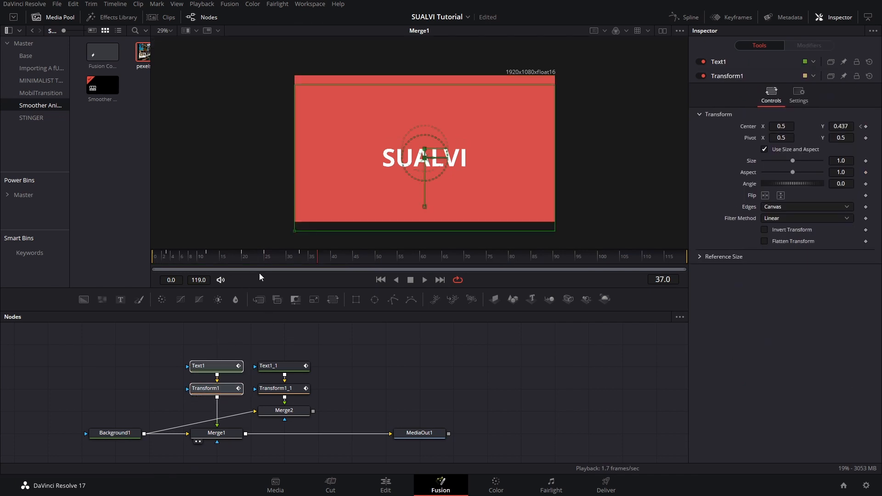
pyautogui.moveTo(288, 260); pyautogui.dragTo(241, 266)
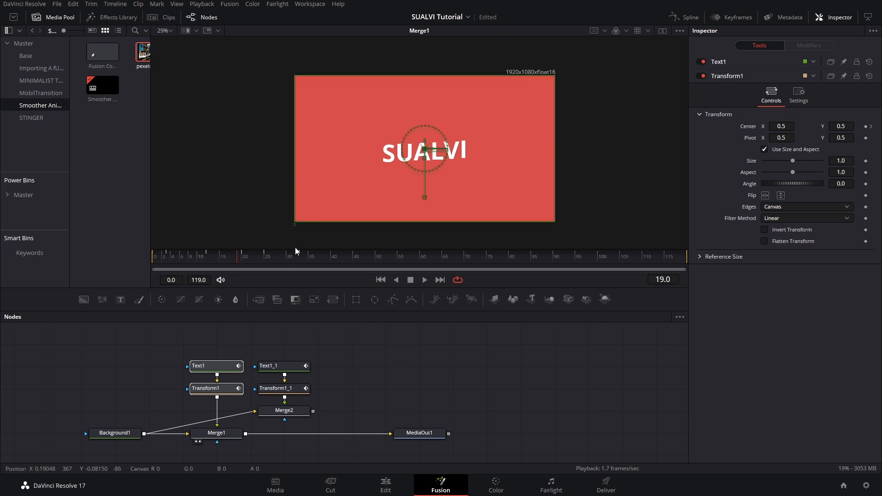
# - Open the Spline editor and display all animation curves of Text1 and Transform1, including the Center path's Displacement
pyautogui.click(692, 17)
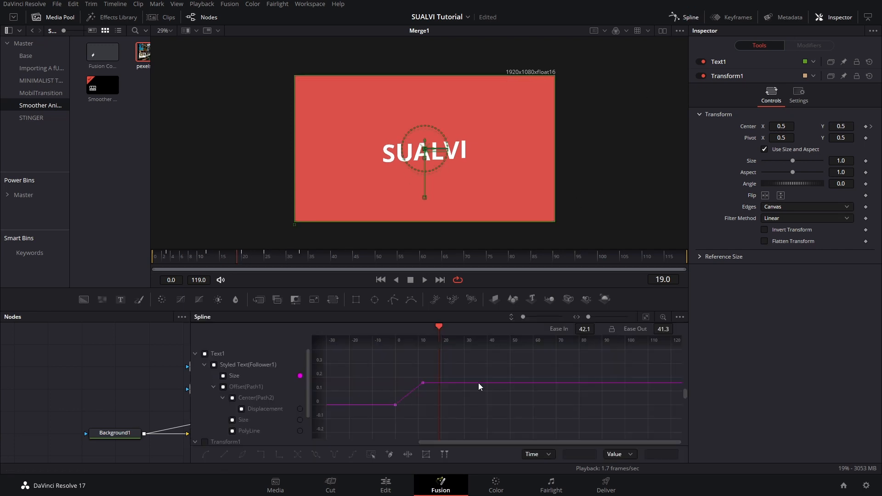
pyautogui.click(195, 353)
pyautogui.click(204, 354)
pyautogui.click(205, 365)
pyautogui.click(205, 354)
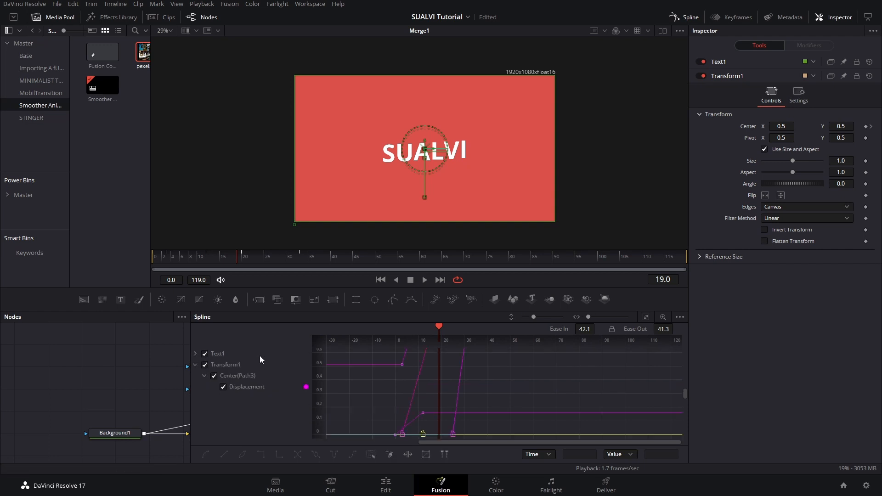
pyautogui.scroll(-1, 445, 366)
pyautogui.scroll(1, 445, 366)
pyautogui.scroll(-1, 444, 365)
pyautogui.hscroll(3, 445, 365)
pyautogui.scroll(-4, 444, 365)
pyautogui.moveTo(445, 366); pyautogui.dragTo(445, 404)
pyautogui.scroll(-1, 446, 404)
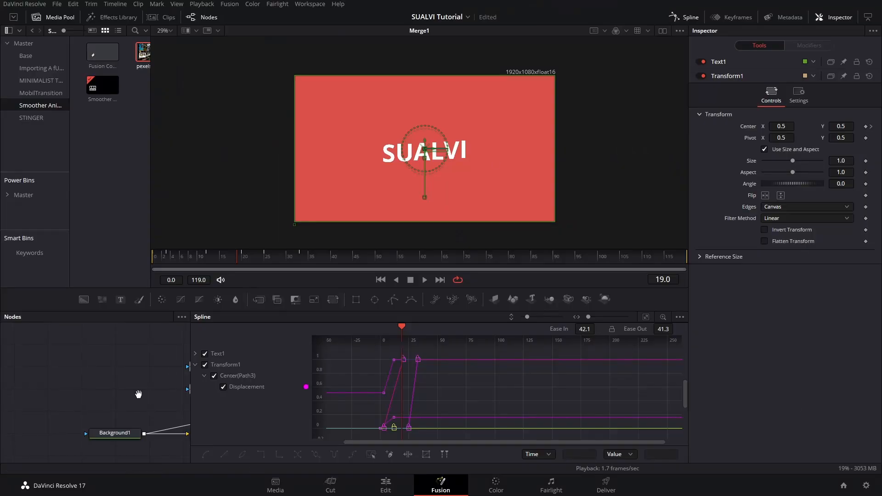
# - Show Merge2 in the viewer and play its title animation from the start
pyautogui.moveTo(138, 394); pyautogui.dragTo(25, 392)
pyautogui.moveTo(154, 349); pyautogui.dragTo(109, 348)
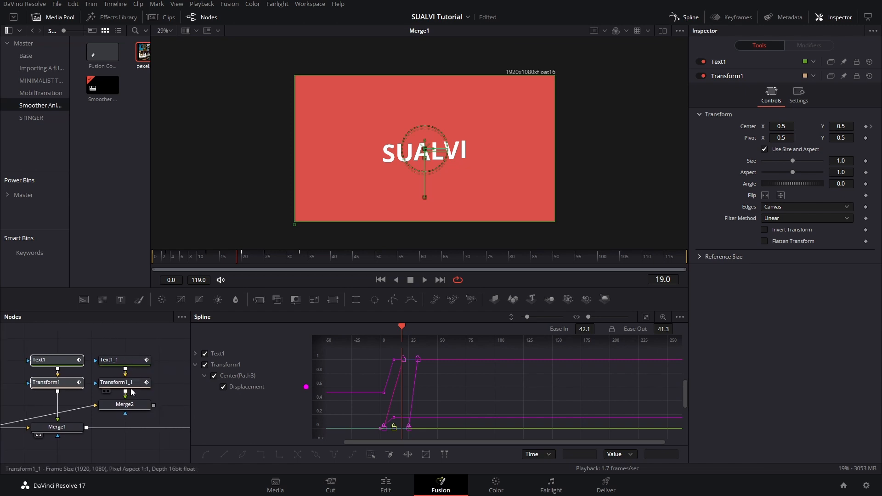
pyautogui.click(130, 403)
pyautogui.press('2')
pyautogui.moveTo(183, 259); pyautogui.dragTo(136, 260)
pyautogui.press('space')
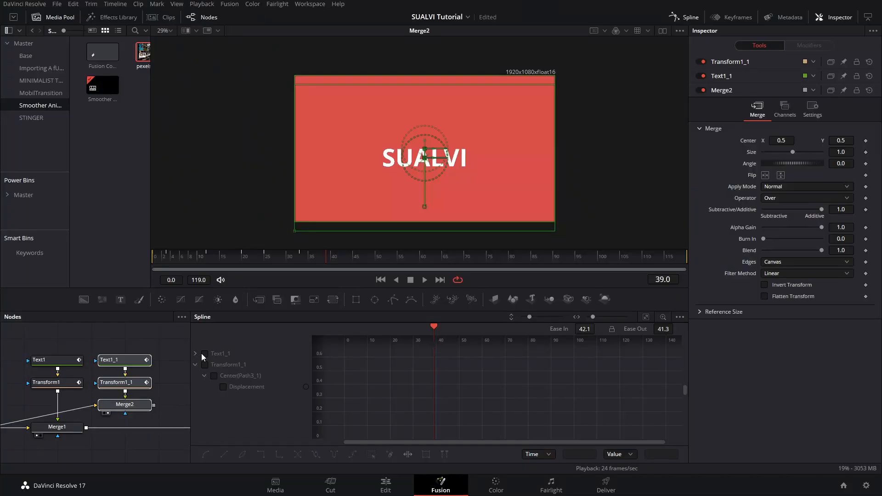
# - Display all animation curves of Text1_1 and Transform1_1 in the Spline editor
pyautogui.click(205, 365)
pyautogui.scroll(-3, 441, 384)
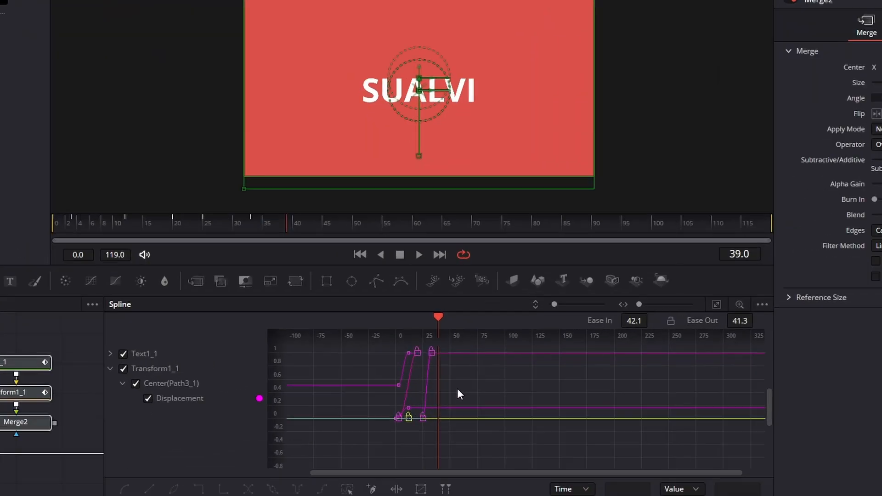
# - Make the curves of all Text1_1 and Transform1_1 keyframes linear in the Spline editor and play the title animation from the start
pyautogui.moveTo(352, 352); pyautogui.dragTo(472, 478)
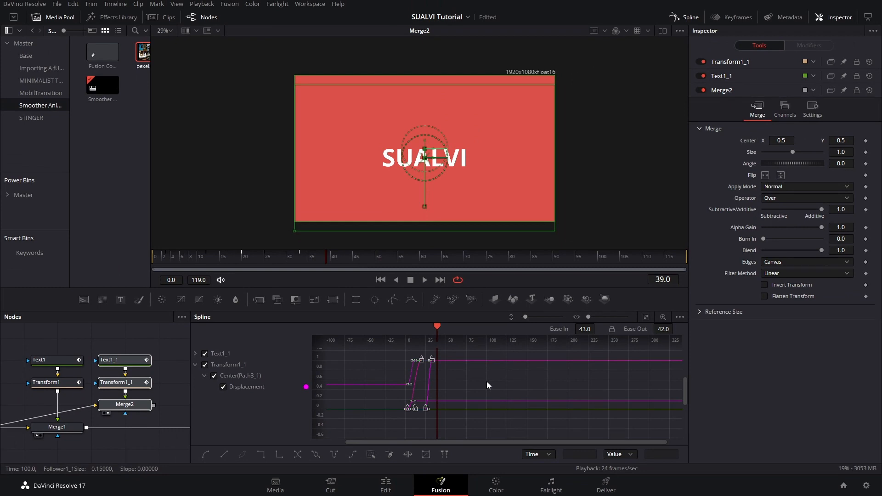
pyautogui.click(224, 458)
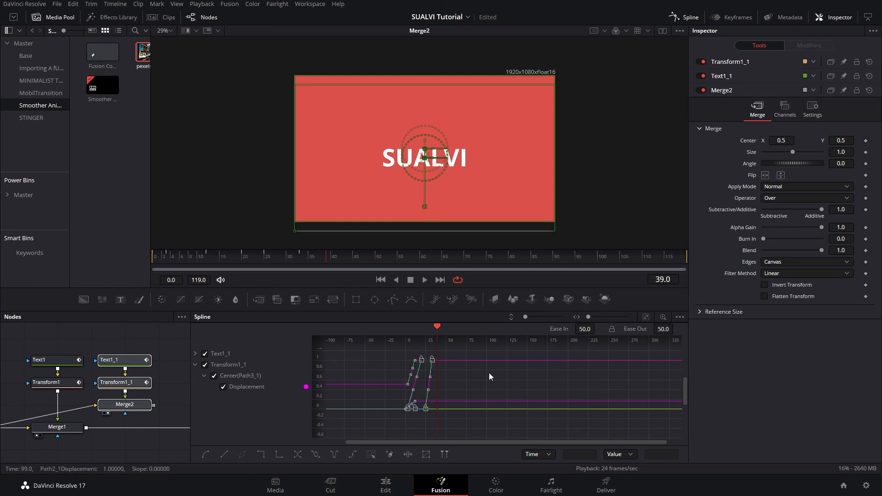
pyautogui.click(475, 370)
pyautogui.moveTo(253, 258); pyautogui.dragTo(161, 265)
pyautogui.press('space')
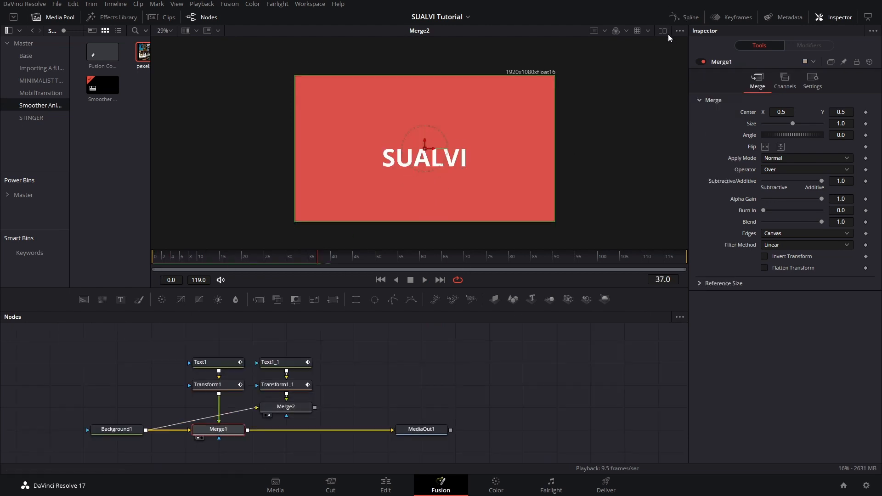
# - Show Merge1 and Merge2 side by side in two viewers and play both title animations from the start
pyautogui.click(664, 31)
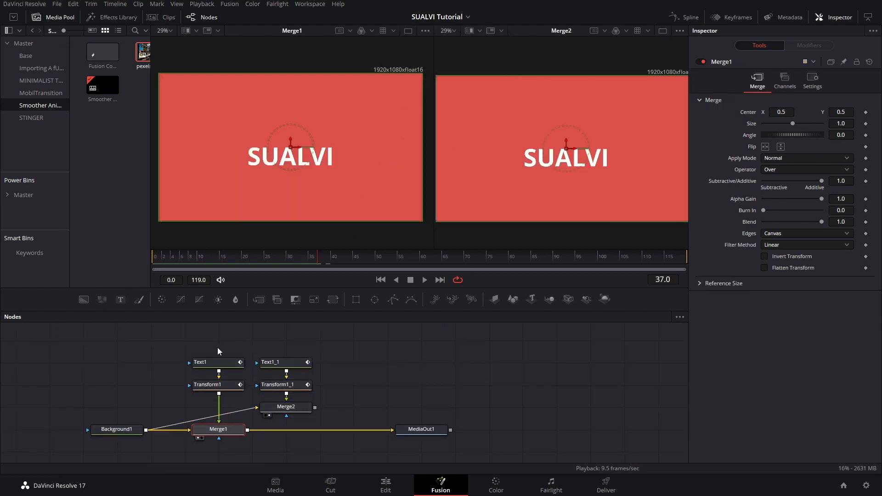
pyautogui.moveTo(218, 346); pyautogui.dragTo(236, 441)
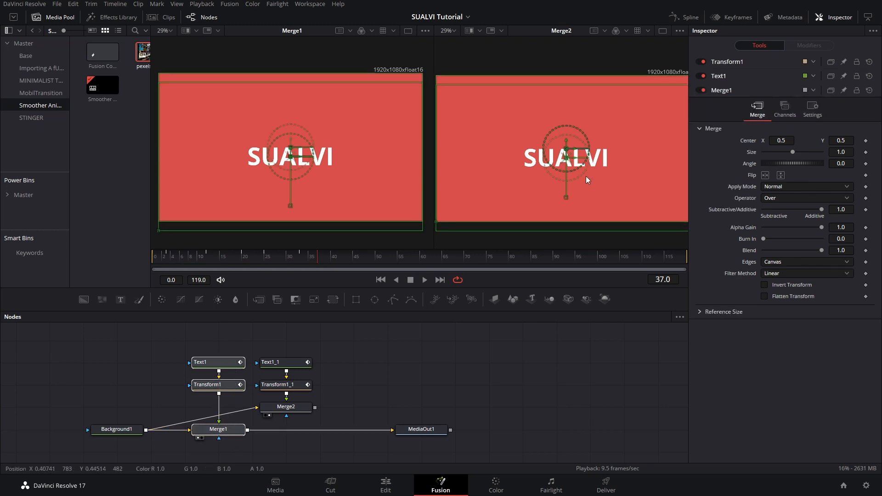
pyautogui.click(330, 367)
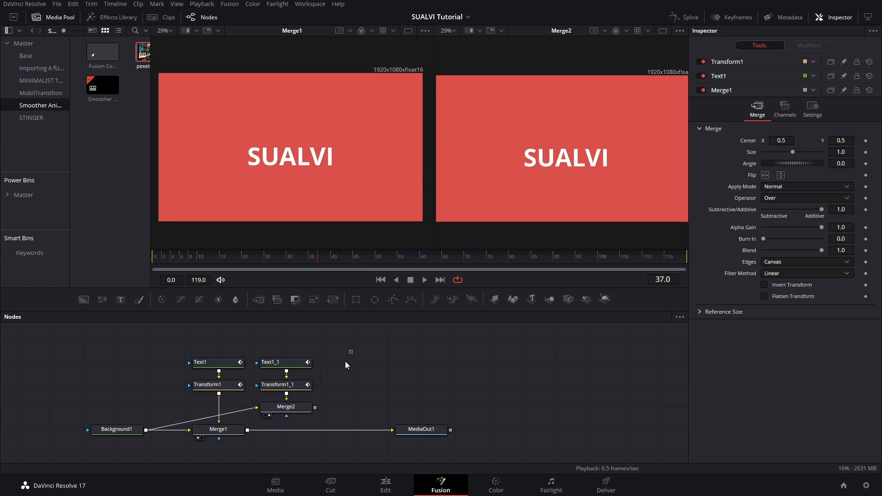
pyautogui.moveTo(199, 256); pyautogui.dragTo(139, 269)
pyautogui.press('space')
# - Open the Spline editor for Text1 and Transform1 with the node graph kept visible, and fit their curves in view
pyautogui.moveTo(206, 331); pyautogui.dragTo(233, 399)
pyautogui.click(689, 17)
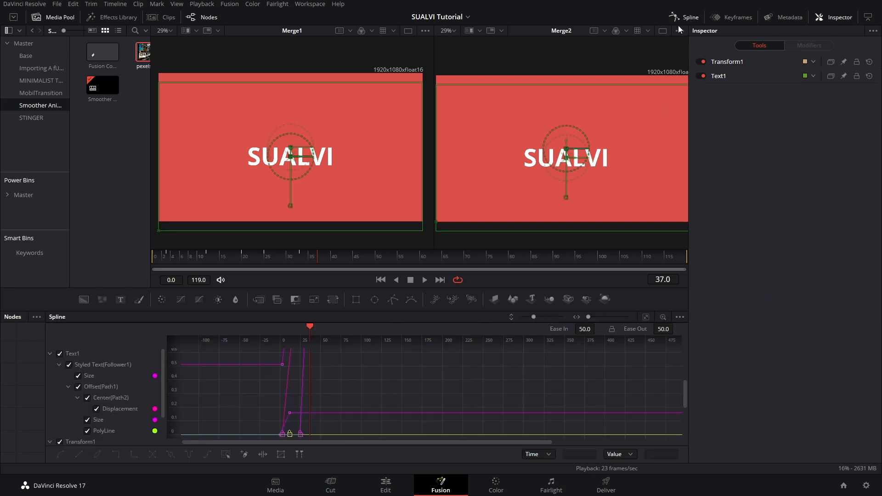
pyautogui.moveTo(46, 398); pyautogui.dragTo(356, 378)
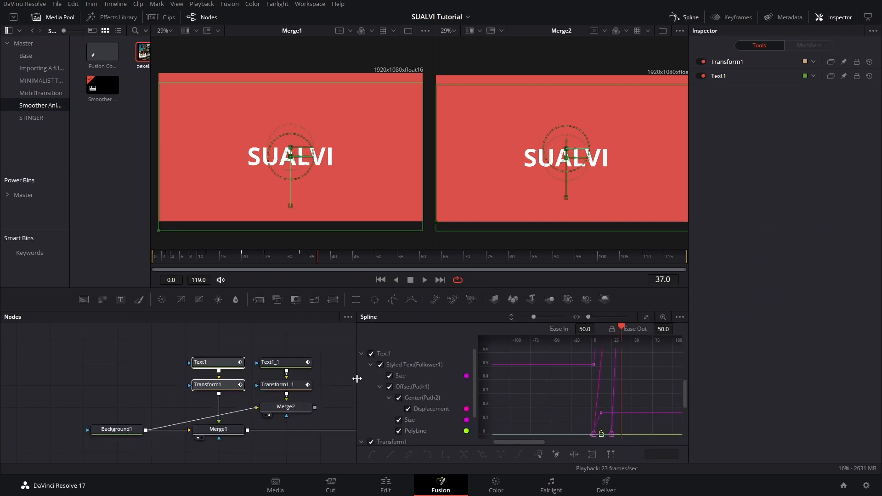
pyautogui.click(645, 317)
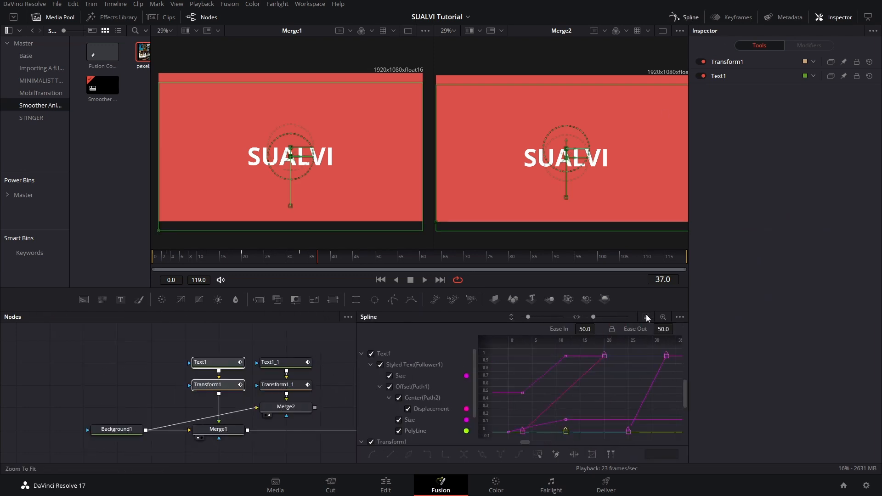
pyautogui.scroll(-2, 613, 374)
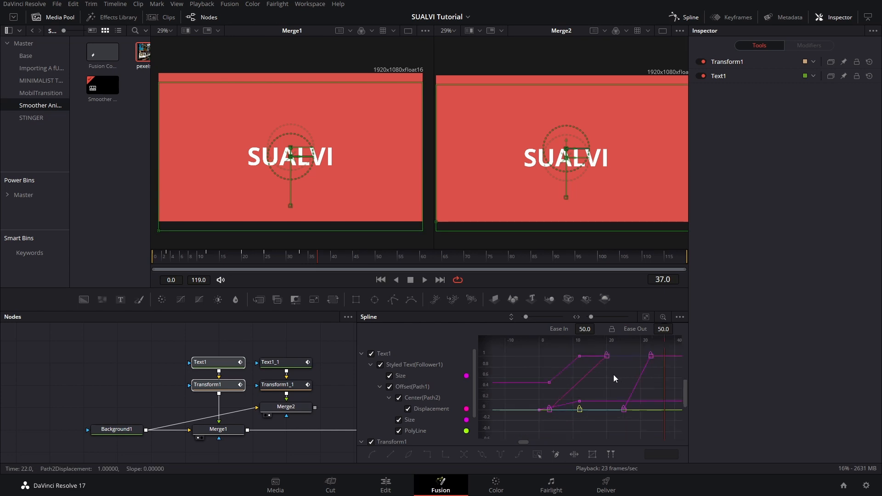
# - Select Text1_1 and Transform1_1 and display all their animation curves in the Spline editor
pyautogui.moveTo(323, 345); pyautogui.dragTo(260, 391)
pyautogui.click(362, 354)
pyautogui.click(370, 353)
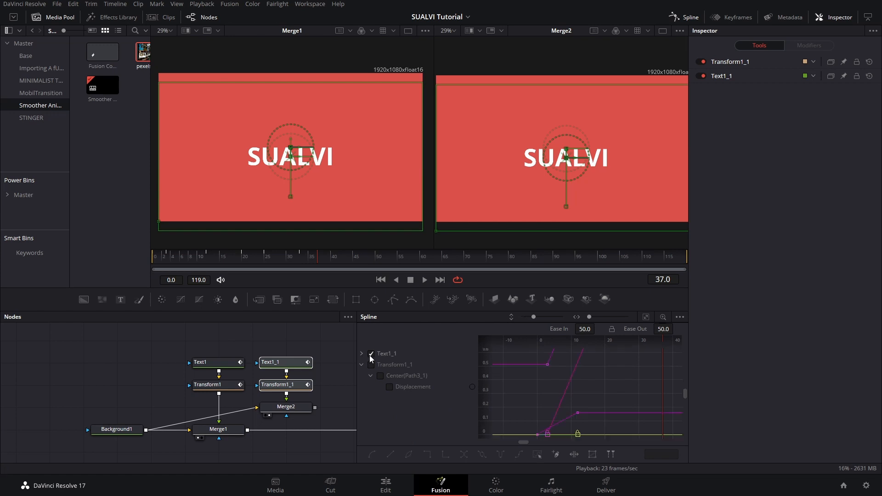
pyautogui.click(371, 365)
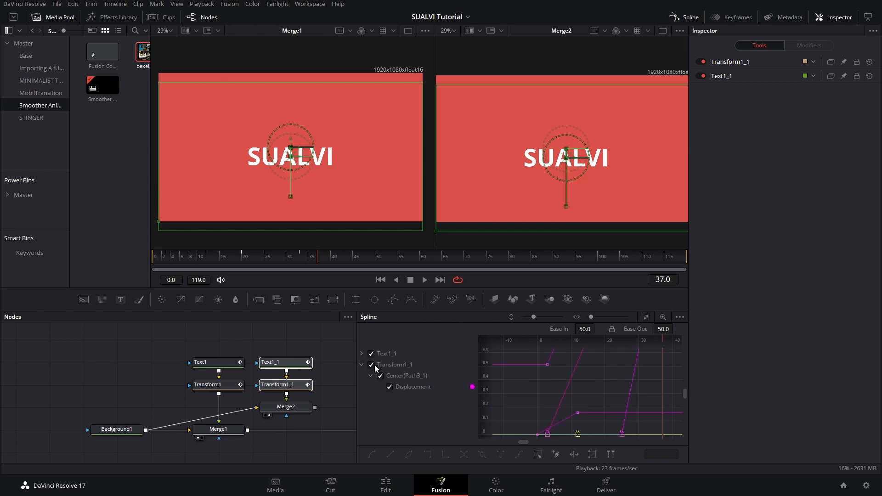
pyautogui.click(646, 317)
pyautogui.moveTo(637, 367); pyautogui.dragTo(614, 385)
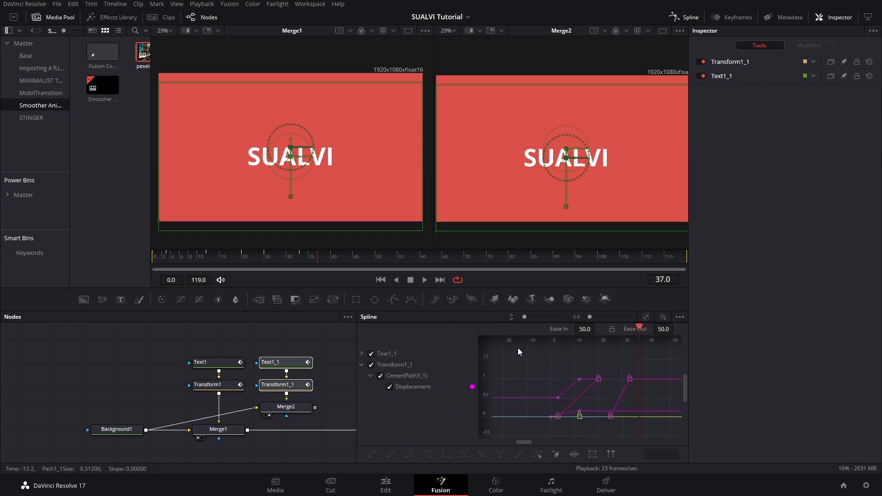
# - Flatten the curve handles of all Text1_1 and Transform1_1 keyframes and play both title animations from the start
pyautogui.scroll(2, 549, 370)
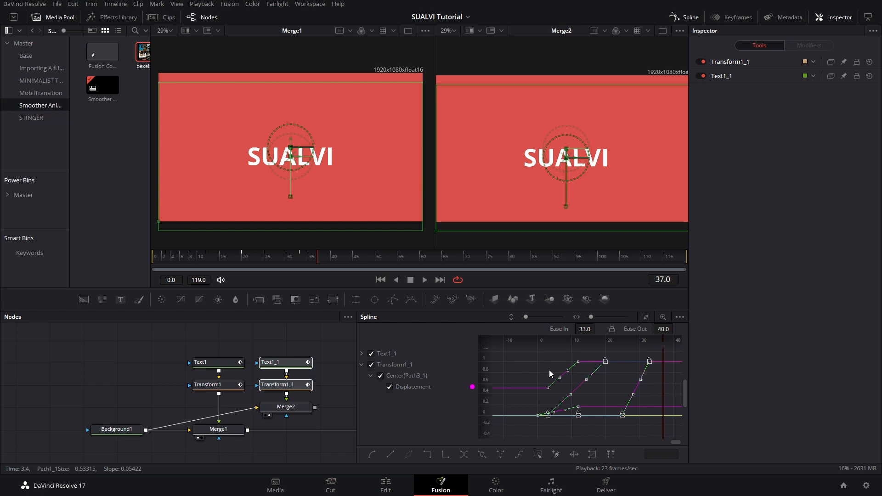
pyautogui.press('f')
pyautogui.moveTo(261, 262); pyautogui.dragTo(131, 277)
pyautogui.press('space')
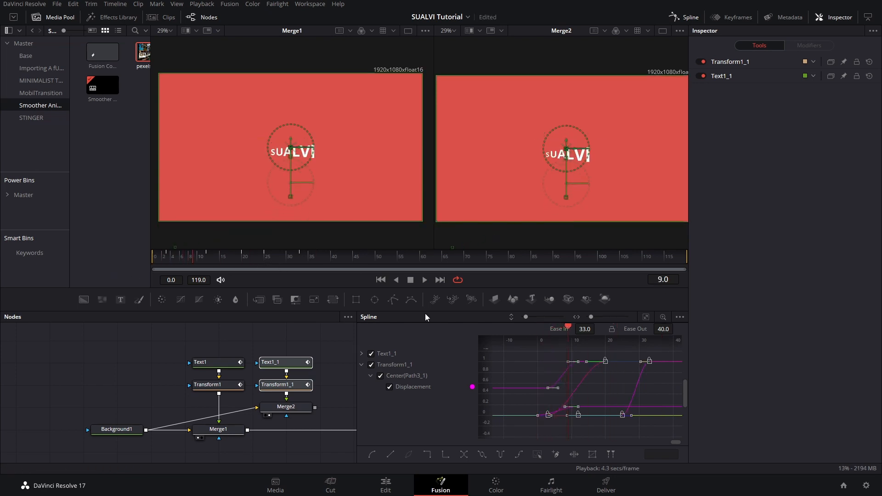
# - Hide the on-screen controls in both the Merge1 and Merge2 viewers
pyautogui.rightClick(366, 123)
pyautogui.click(421, 34)
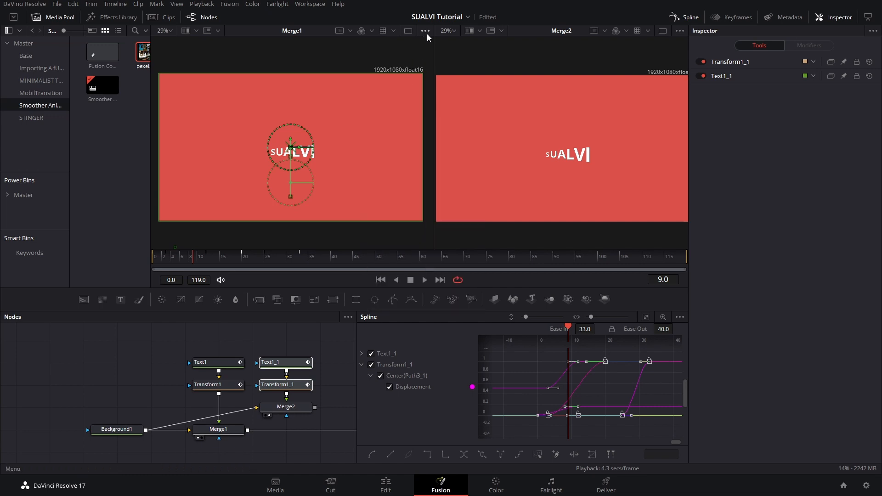
pyautogui.click(426, 34)
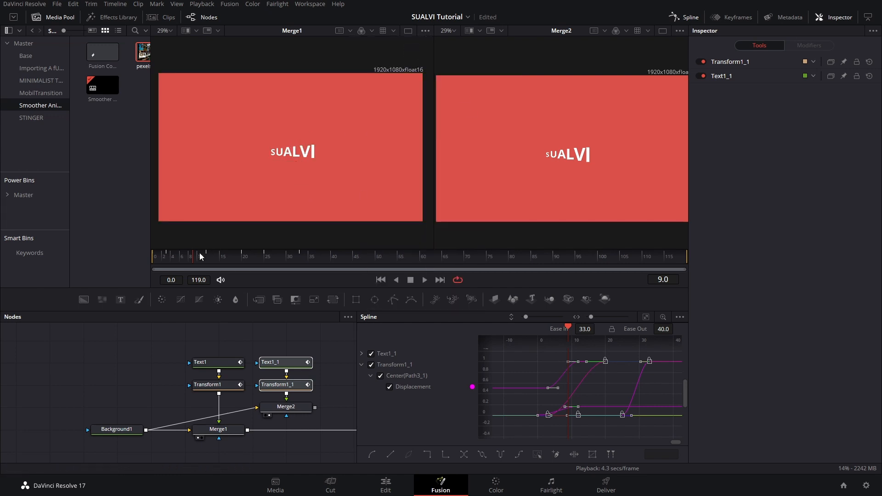
# - Play both title animations from the start to compare them, then place the playhead at frame 3
pyautogui.moveTo(199, 254); pyautogui.dragTo(139, 253)
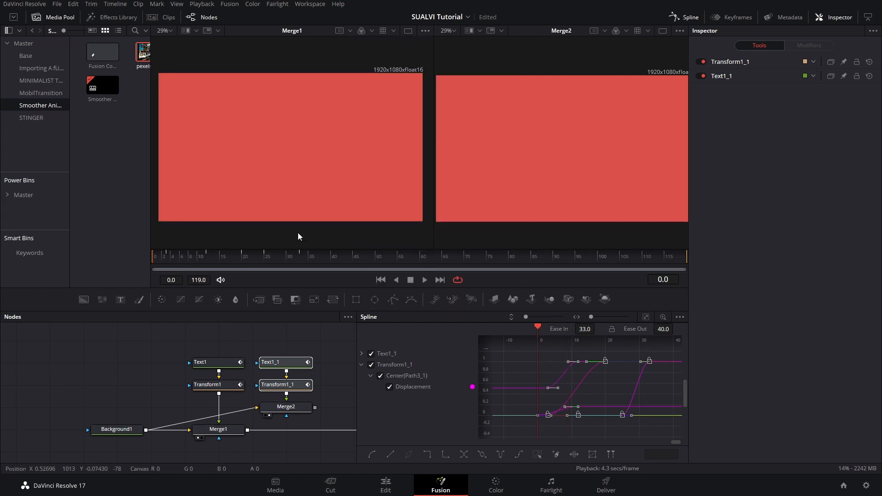
pyautogui.press('space')
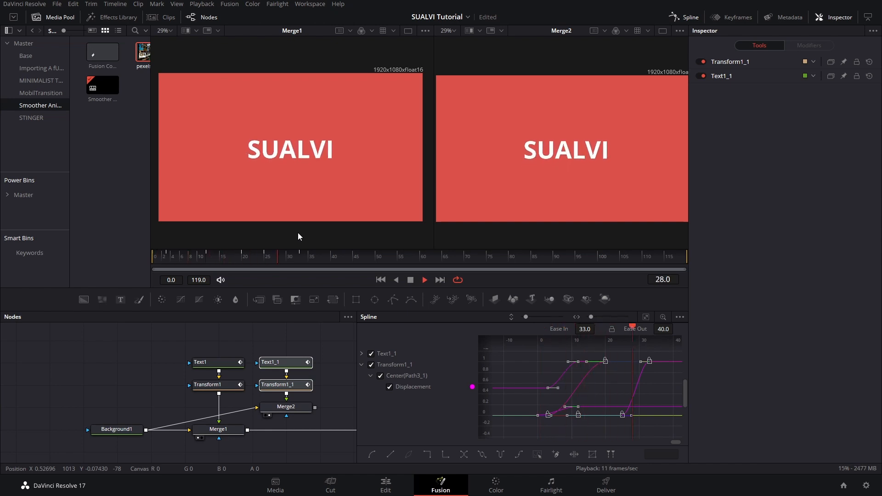
pyautogui.press('space')
pyautogui.press('space')
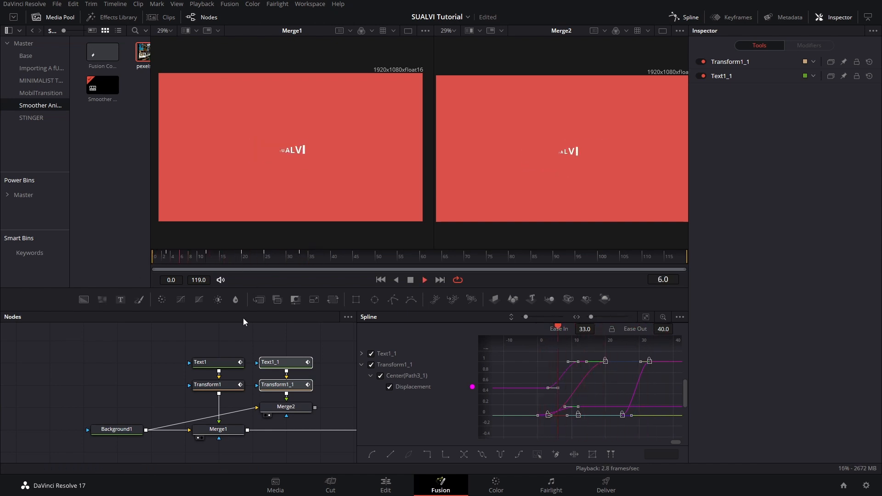
pyautogui.press('space')
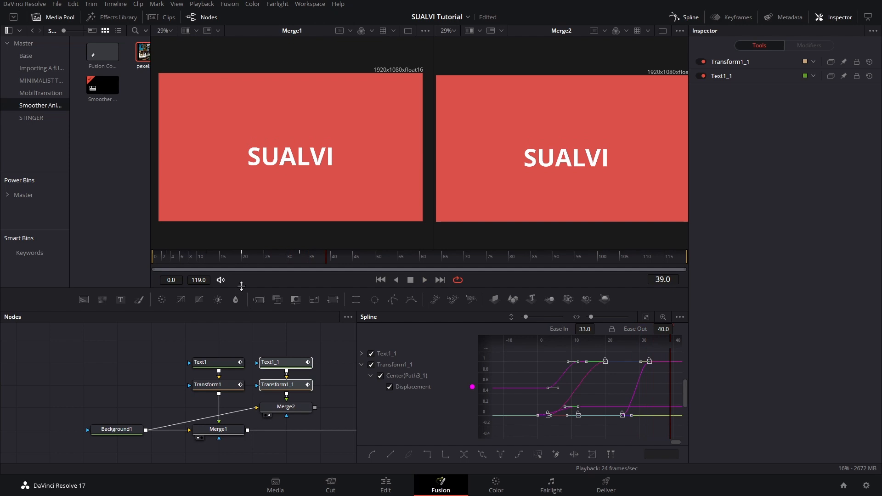
pyautogui.moveTo(199, 255); pyautogui.dragTo(167, 254)
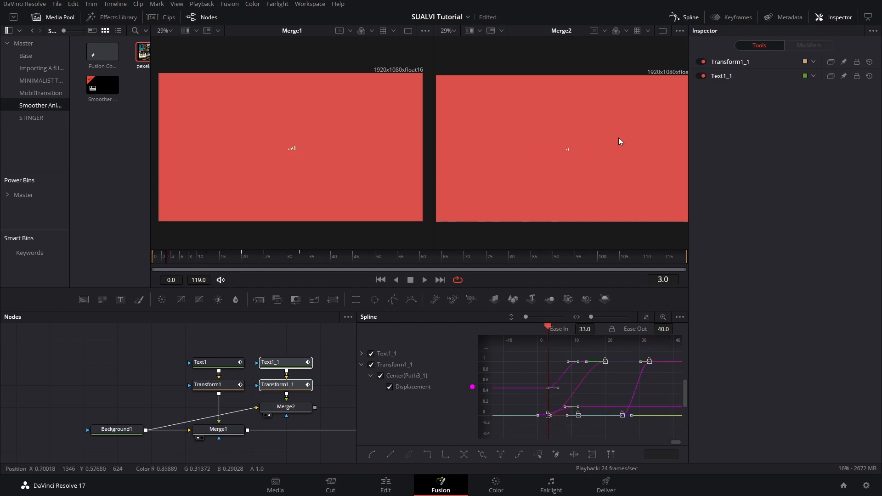
# - Set Ease In to 41.0 and Ease Out to 44.1 for all Text1_1 and Transform1_1 keyframes, and rewind the playhead
pyautogui.click(621, 369)
pyautogui.hotkey('ctrl', 'a')
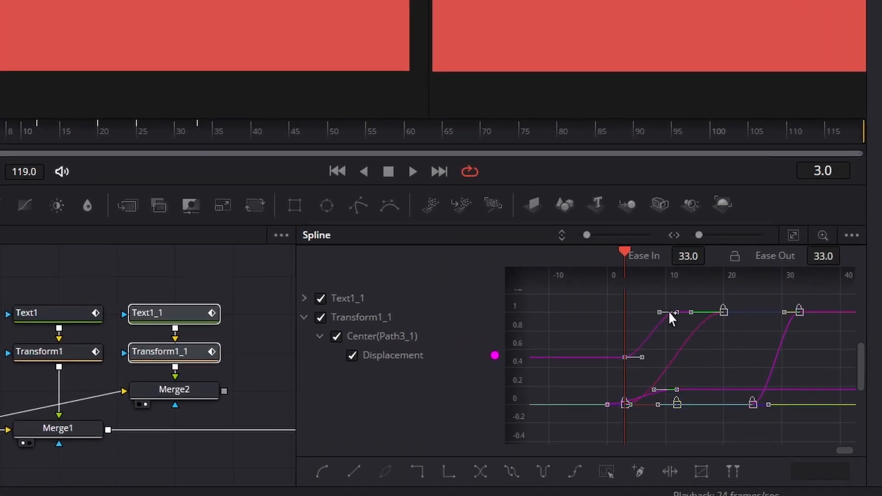
pyautogui.press('t')
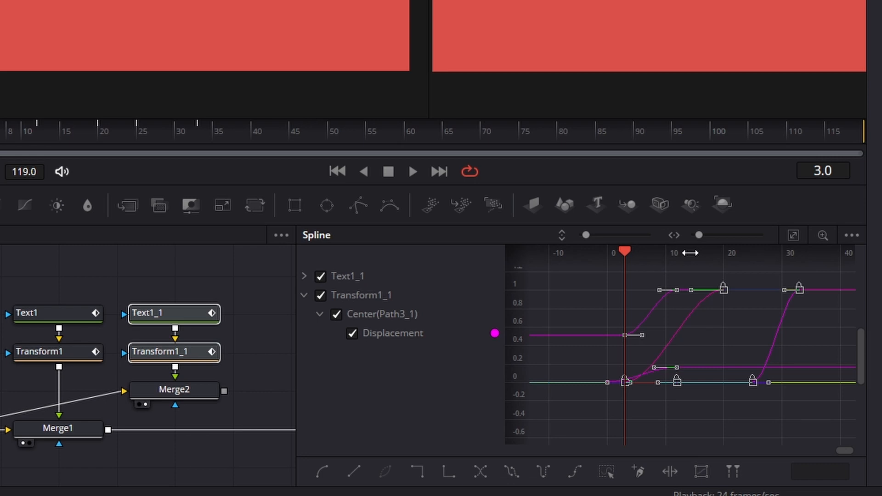
pyautogui.press('t')
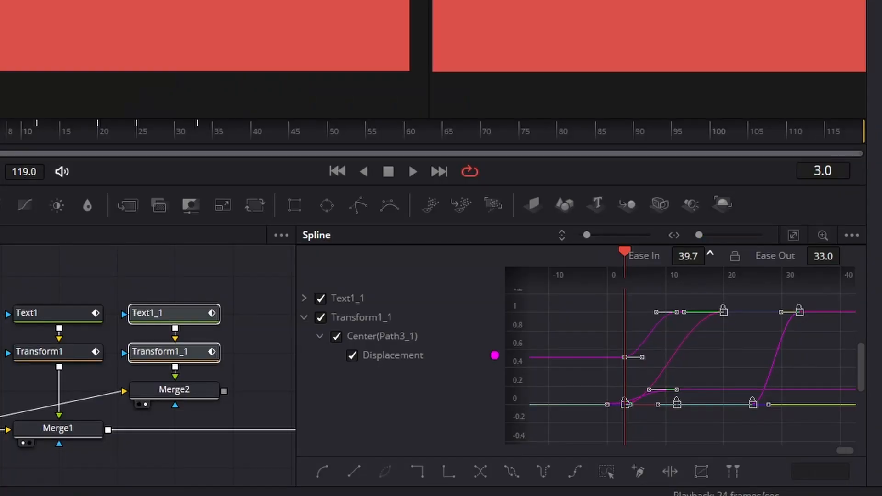
pyautogui.moveTo(782, 260); pyautogui.dragTo(781, 259)
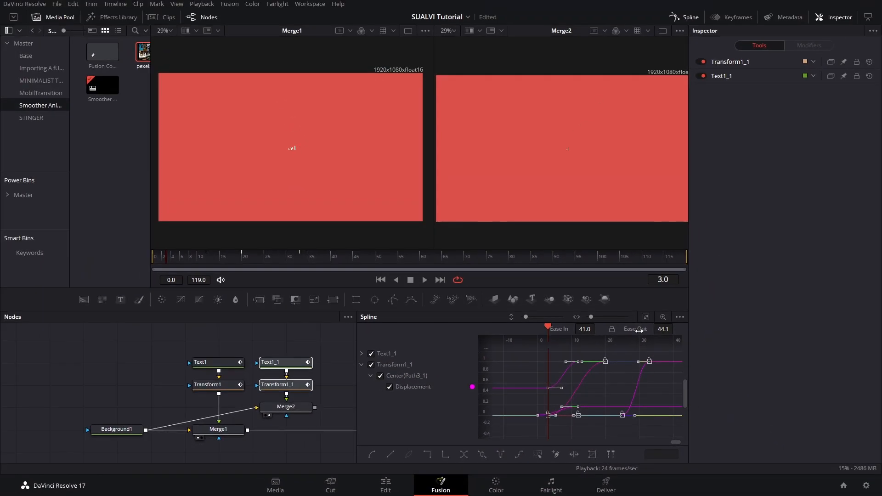
pyautogui.click(156, 267)
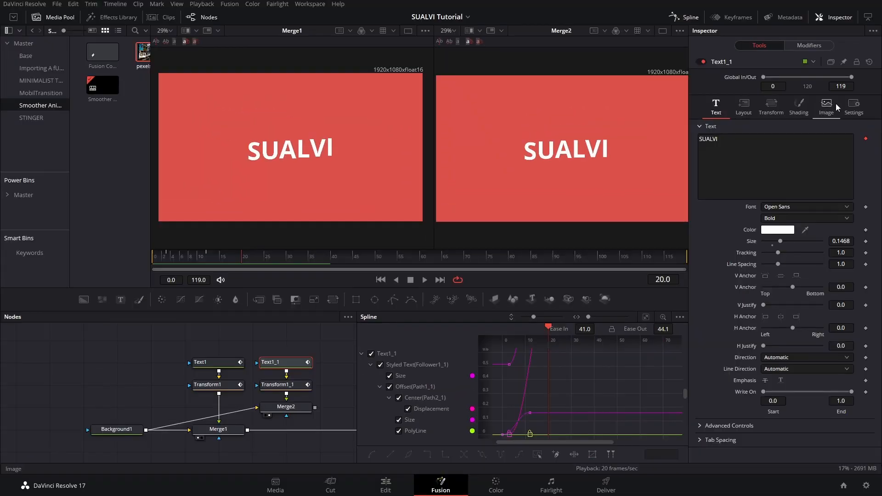
# - Enable Motion Blur on Text1_1 with a Shutter Angle of 80.0 and select Transform1_1 to show its settings
pyautogui.click(855, 105)
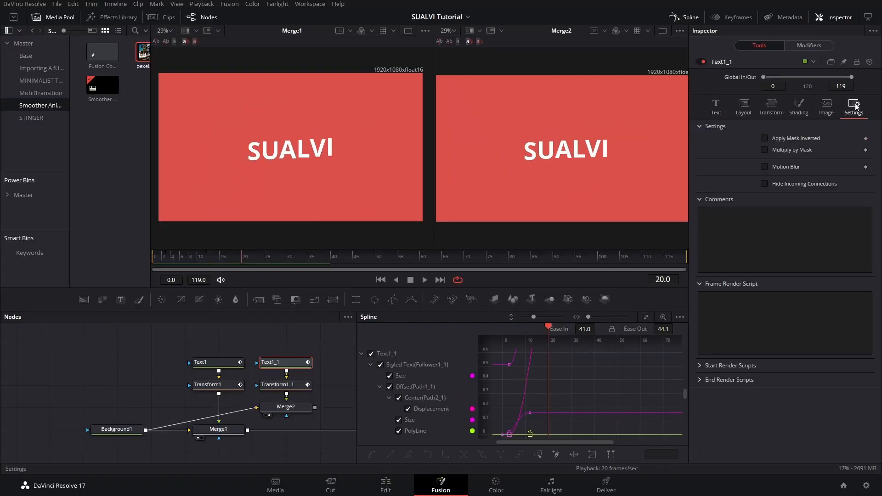
pyautogui.click(785, 168)
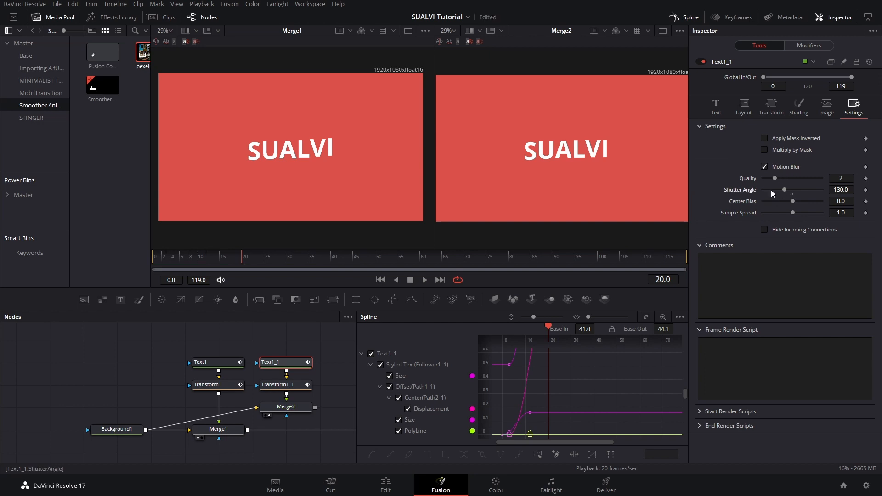
pyautogui.click(773, 189)
pyautogui.click(294, 385)
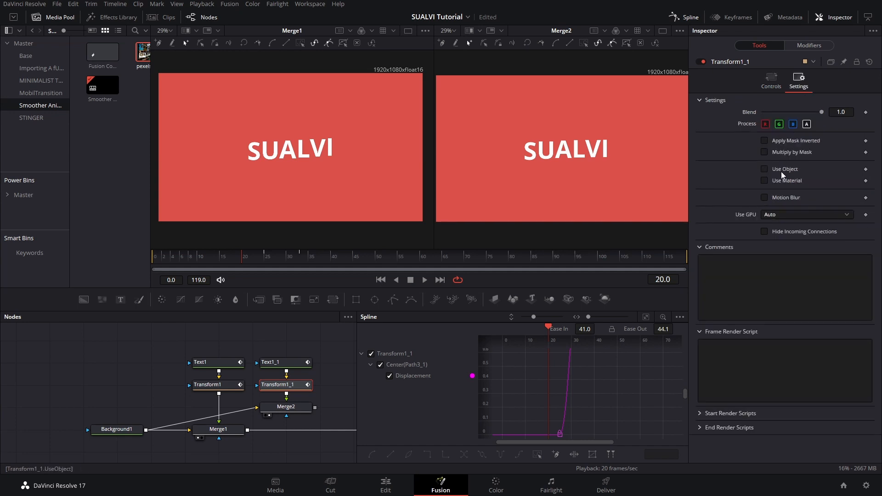
# - Deselect the nodes and replay both title animations to compare the one with motion blur against the original
pyautogui.click(185, 344)
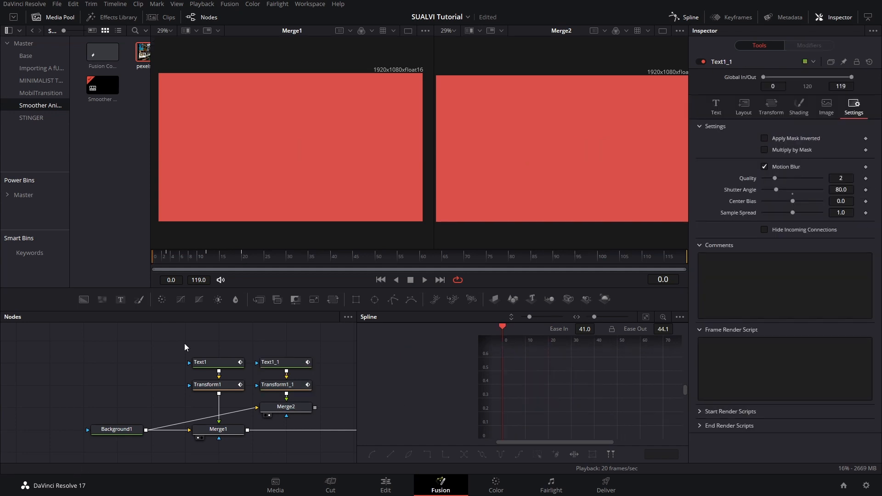
pyautogui.press('space')
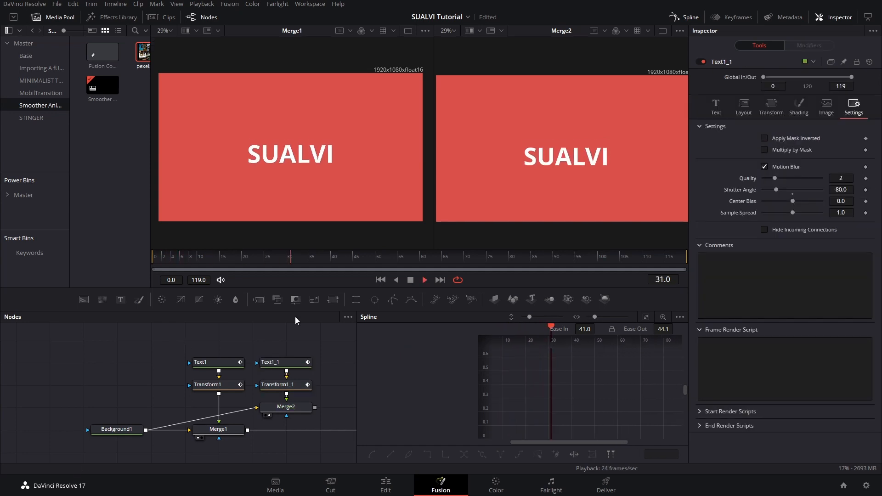
pyautogui.press('space')
pyautogui.moveTo(164, 260); pyautogui.dragTo(170, 279)
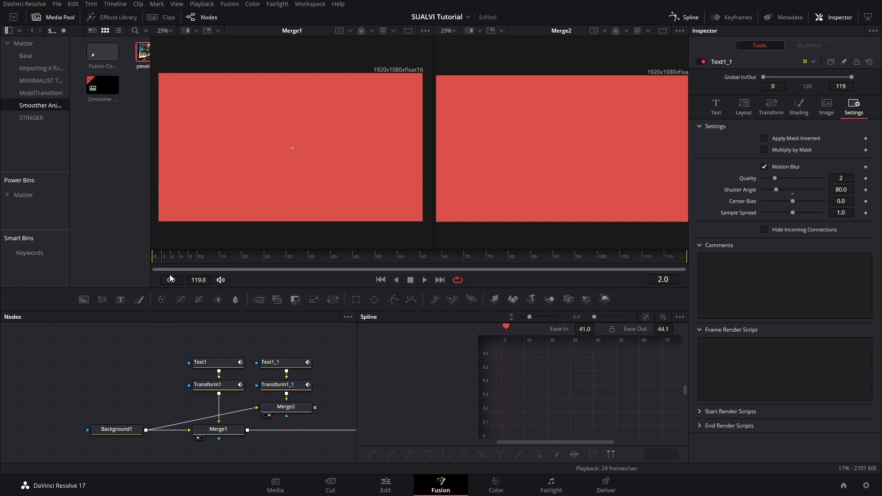
pyautogui.press('space')
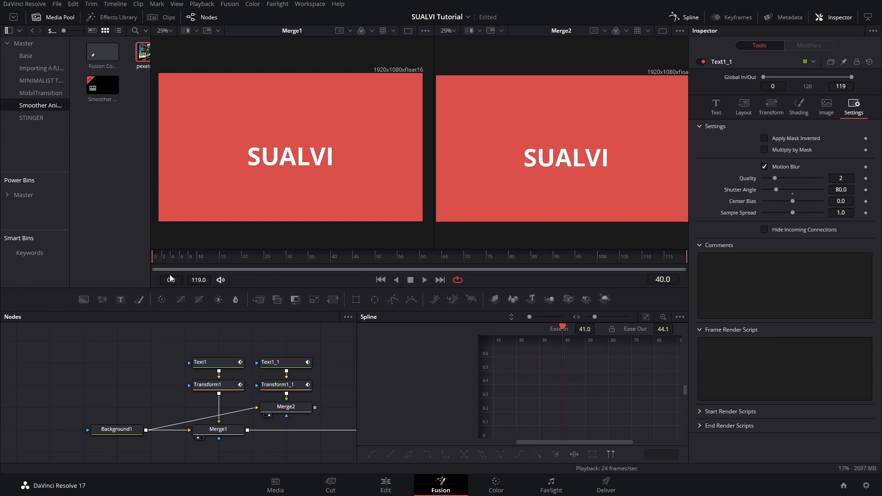